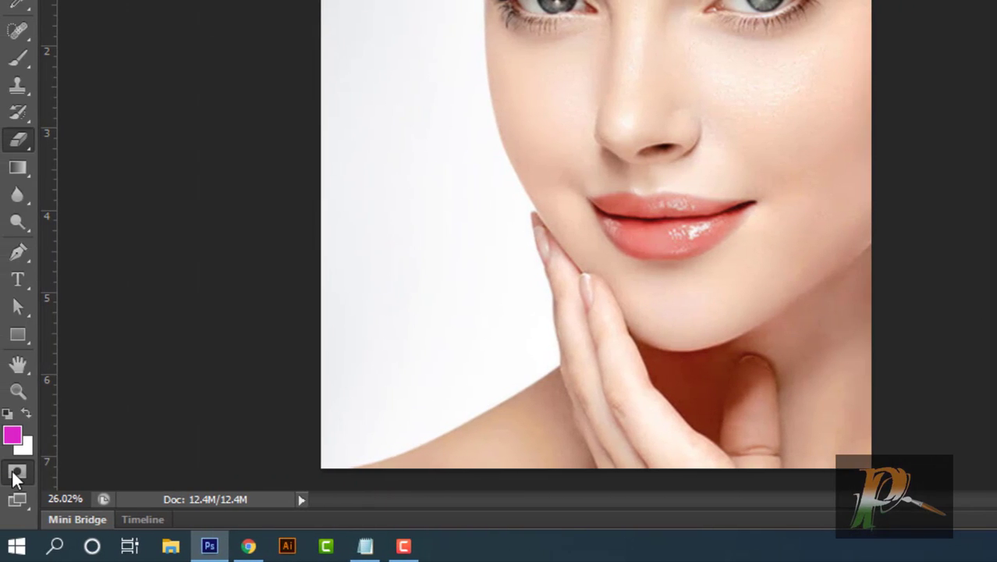
Switch the portrait into Quick Mask editing mode.
left_click(12, 471)
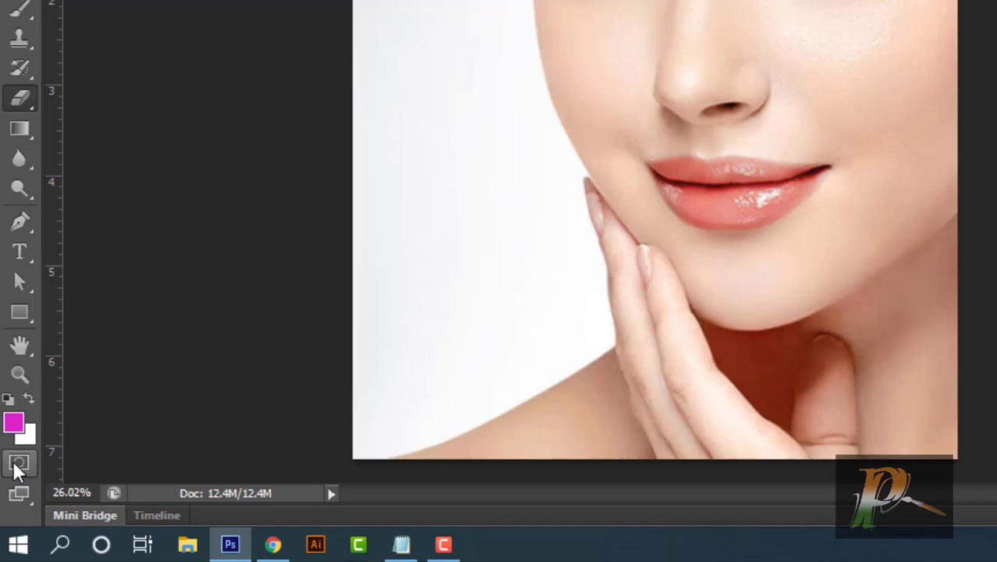
left_click(13, 471)
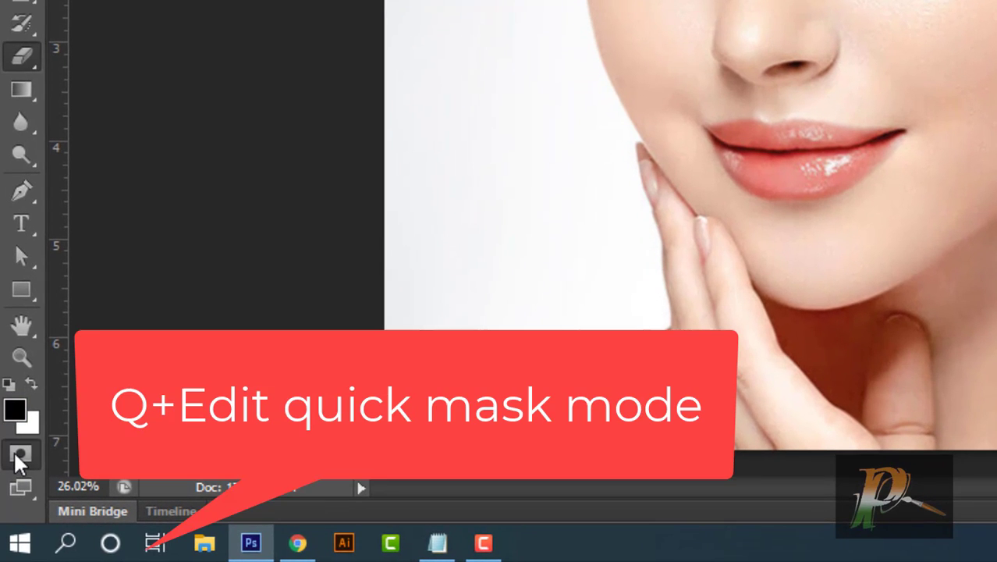
left_click(12, 471)
left_click(15, 456)
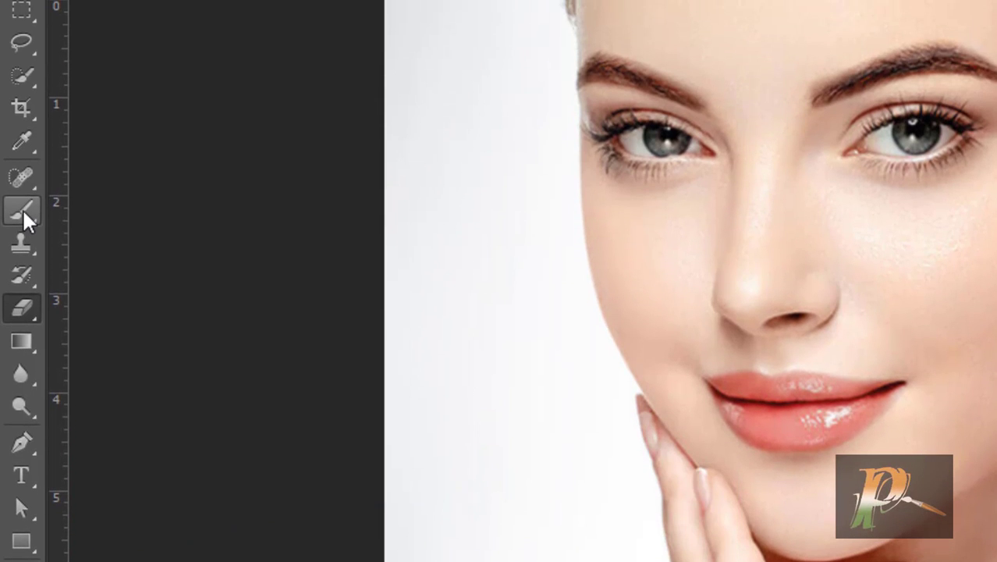
Set up the Brush Tool with a hard round tip at 30 px size and 100% hardness.
right_click(23, 144)
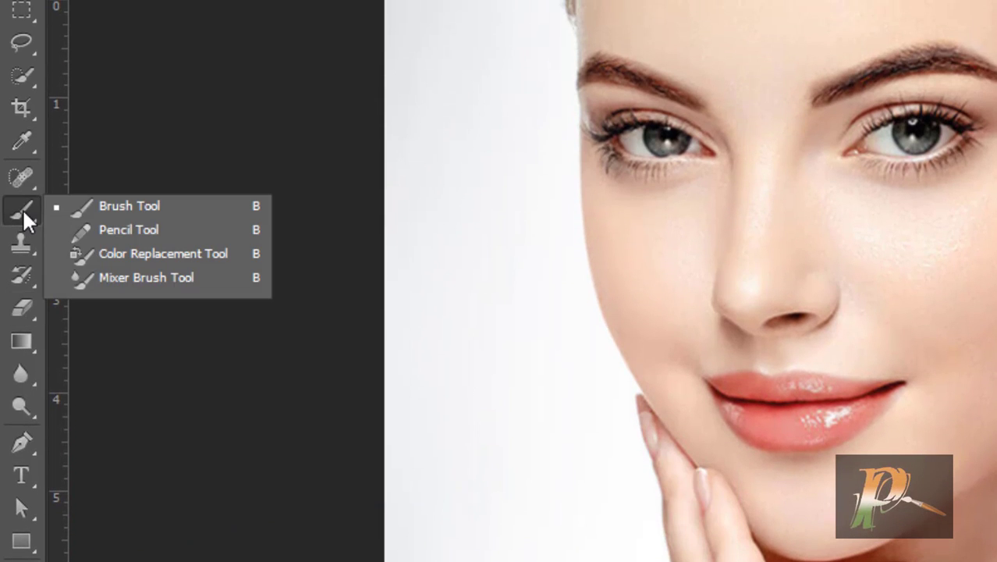
left_click(112, 208)
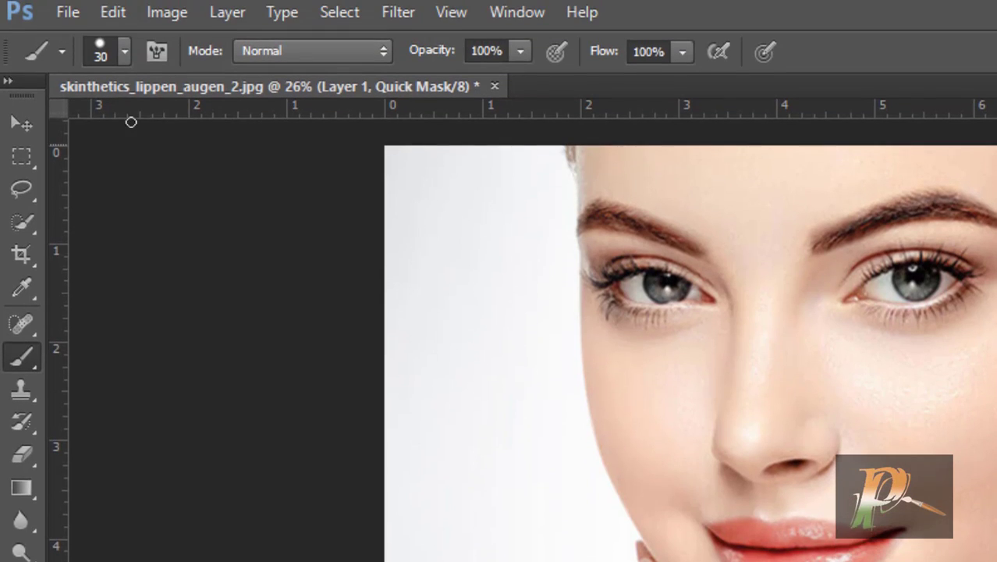
left_click(122, 57)
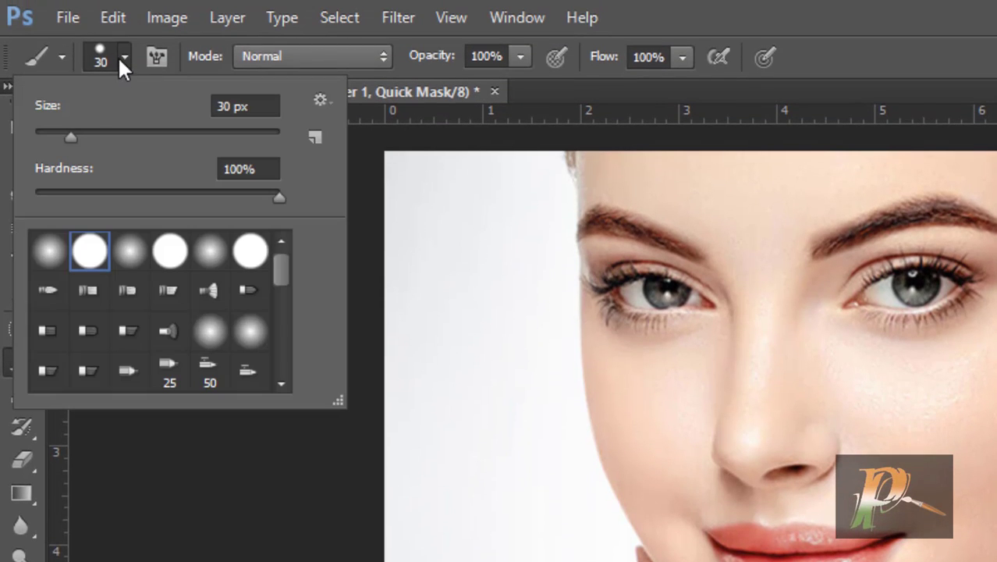
left_click(70, 135)
left_click(92, 252)
left_click(124, 56)
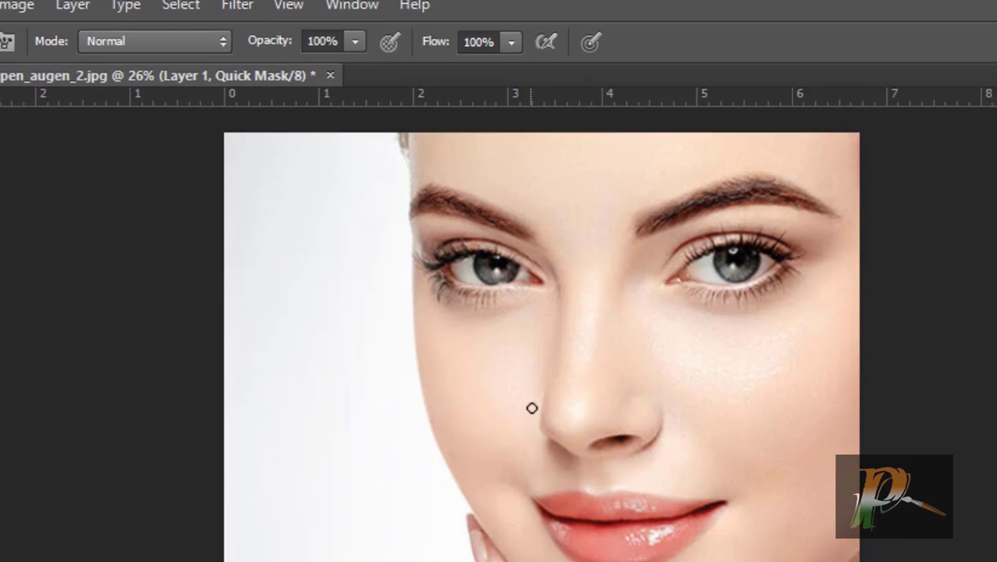
Paint the quick mask along the outer edge of the lower lip from corner to corner.
key("alt+space")
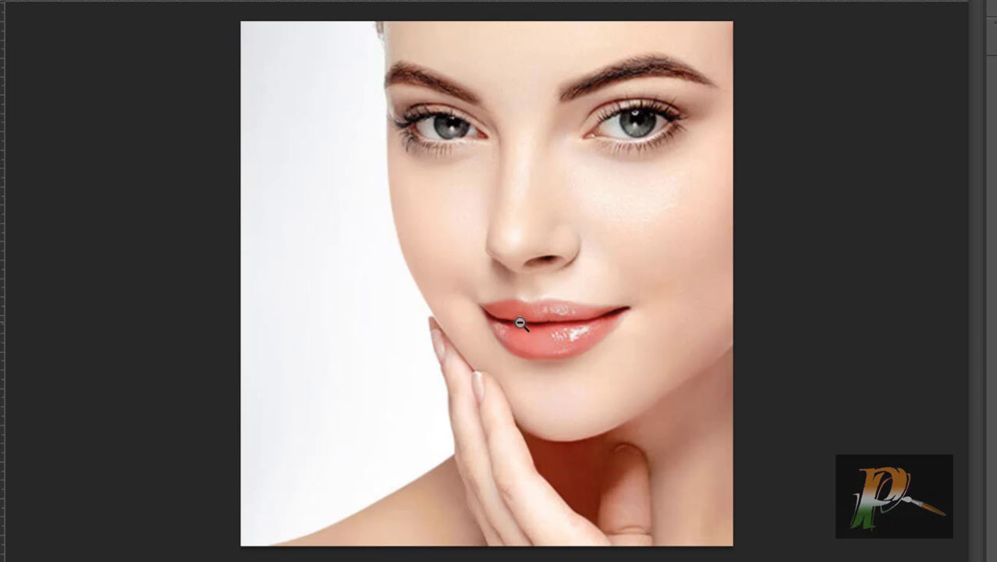
left_click_drag(523, 325, 530, 338)
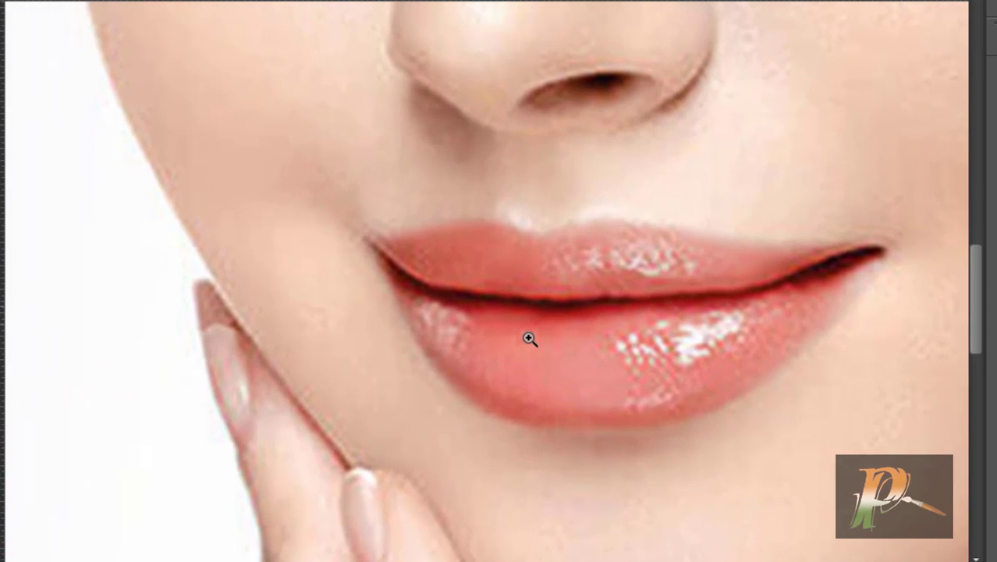
key("b")
mouse_move(396, 272)
left_mouse_down()
mouse_move(435, 351)
mouse_move(486, 396)
mouse_move(526, 413)
mouse_move(631, 420)
mouse_move(711, 402)
mouse_move(789, 348)
mouse_move(855, 279)
mouse_move(816, 294)
mouse_move(747, 357)
mouse_move(605, 407)
mouse_move(662, 395)
left_mouse_up()
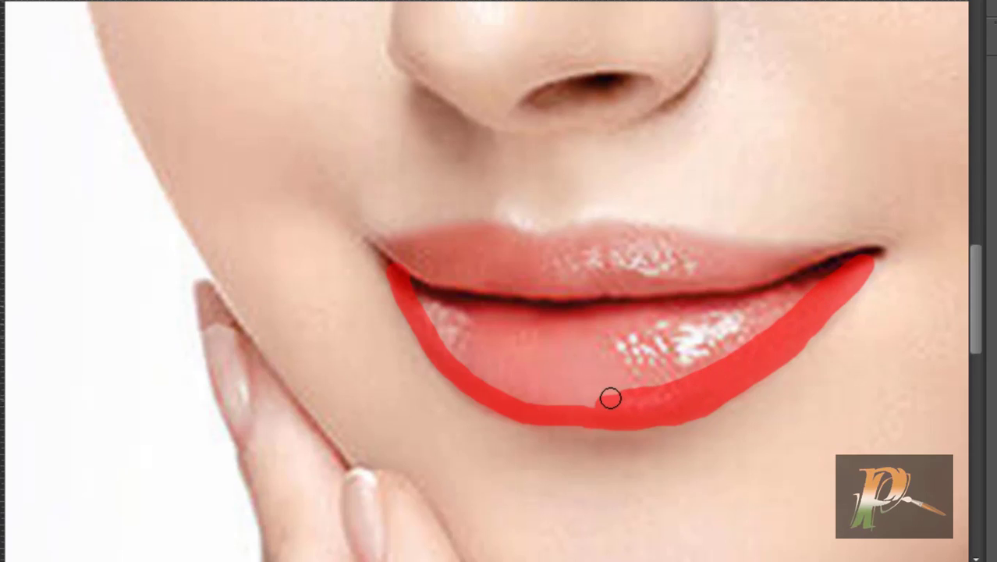
Enlarge the brush and fill the rest of the lower lip with the quick mask.
key("bracketright")
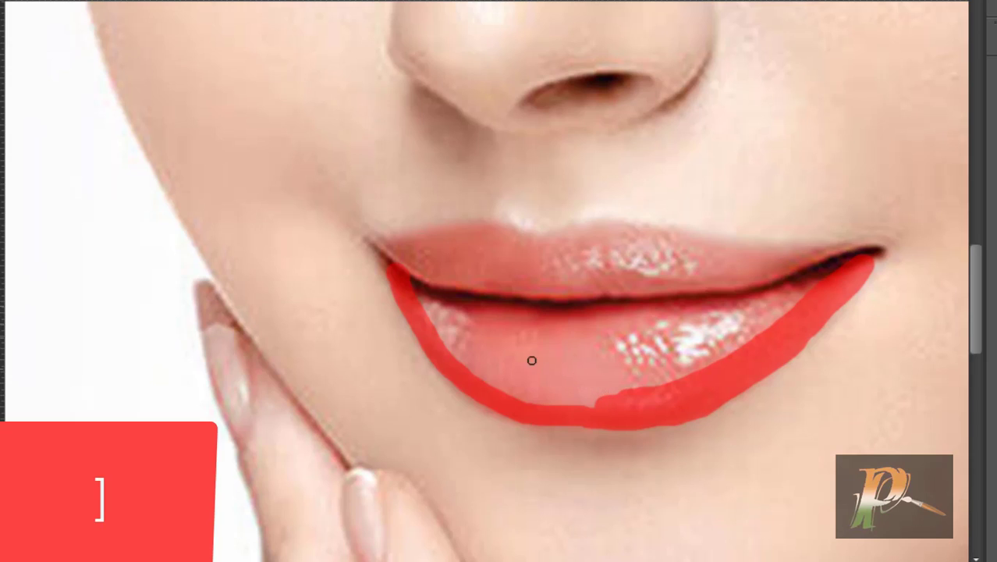
key("bracketright")
key("bracketright")
key("bracketright")
key("bracketright")
key("bracketright")
key("bracketright")
key("bracketright")
key("bracketright")
mouse_move(430, 289)
left_mouse_down()
mouse_move(494, 361)
mouse_move(462, 341)
mouse_move(511, 383)
mouse_move(624, 399)
mouse_move(691, 376)
mouse_move(494, 363)
mouse_move(521, 352)
mouse_move(688, 351)
mouse_move(578, 346)
mouse_move(466, 315)
mouse_move(670, 320)
mouse_move(805, 288)
mouse_move(732, 336)
mouse_move(668, 352)
left_mouse_up()
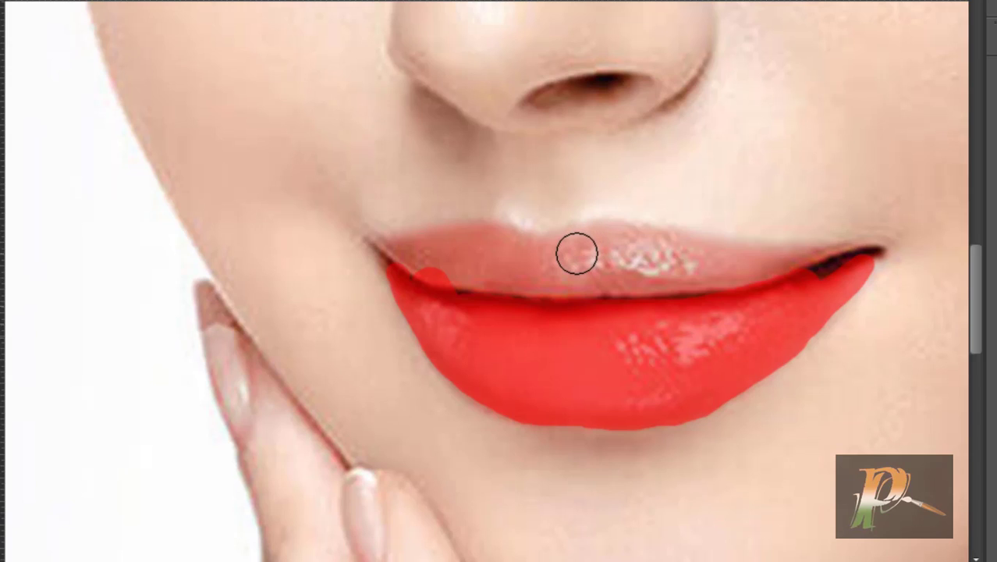
Paint the quick mask over the whole upper lip, using a smaller brush for the corners and remaining gaps.
mouse_move(576, 254)
left_mouse_down()
mouse_move(596, 238)
mouse_move(636, 240)
mouse_move(787, 271)
mouse_move(558, 273)
mouse_move(545, 270)
mouse_move(569, 258)
mouse_move(524, 262)
mouse_move(494, 245)
mouse_move(402, 258)
mouse_move(430, 250)
mouse_move(449, 257)
left_mouse_up()
key("bracketleft")
key("bracketleft")
key("bracketleft")
key("bracketleft")
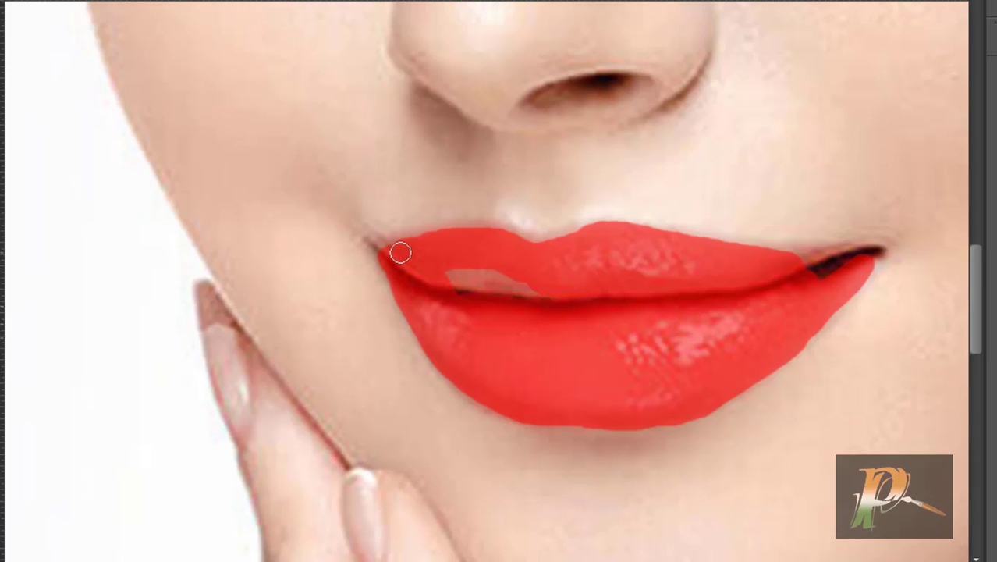
mouse_move(436, 274)
left_mouse_down()
mouse_move(518, 278)
mouse_move(458, 287)
mouse_move(559, 288)
left_mouse_up()
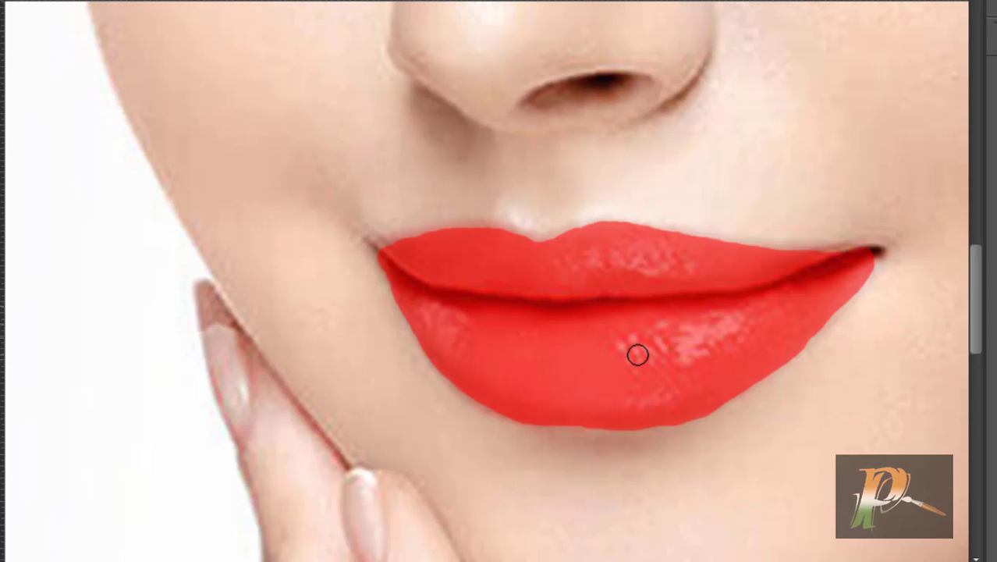
Exit Quick Mask mode and invert the selection so that only the lips are selected.
key("alt+space")
left_click_drag(624, 358, 614, 361)
key("z")
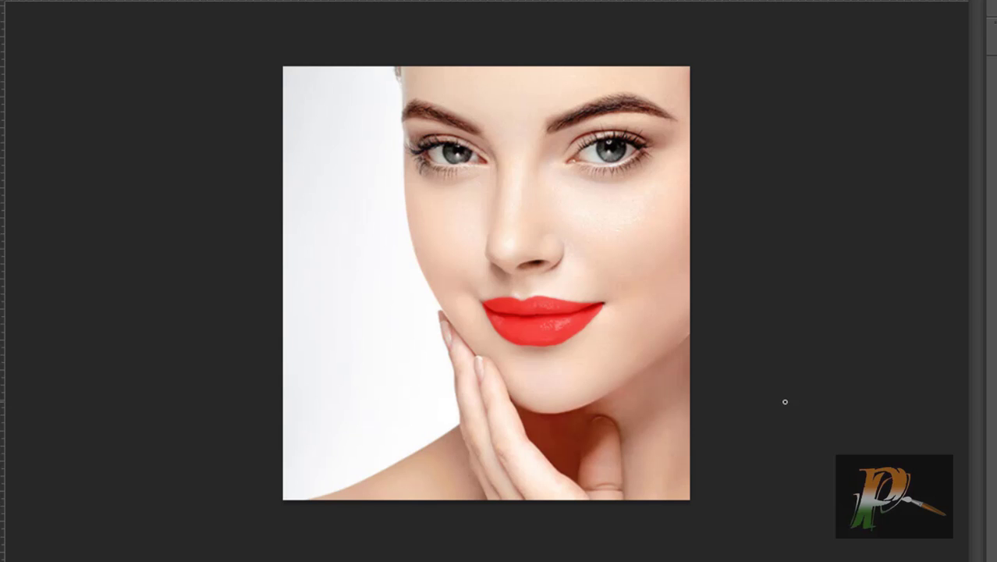
key("q")
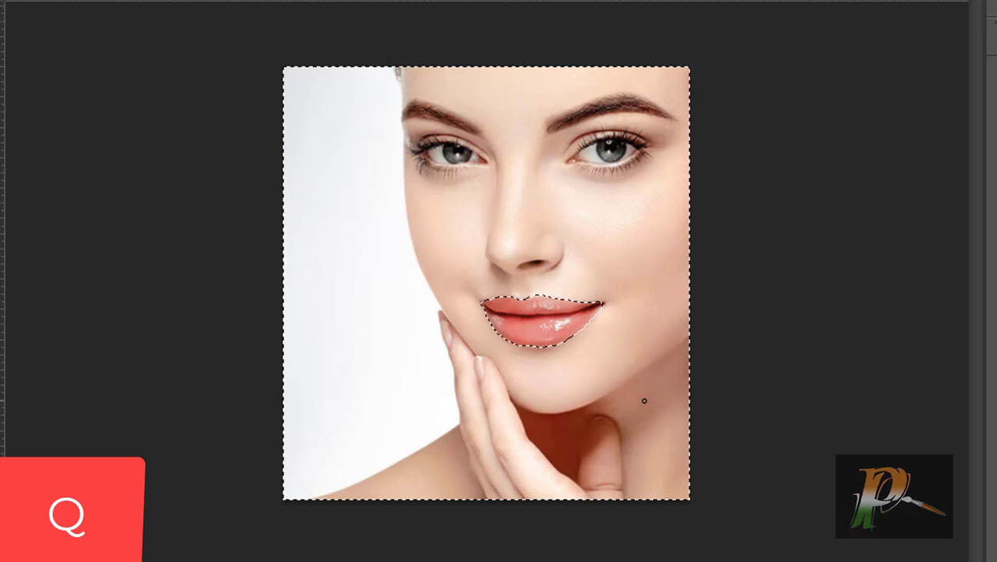
key("ctrl+shift+i")
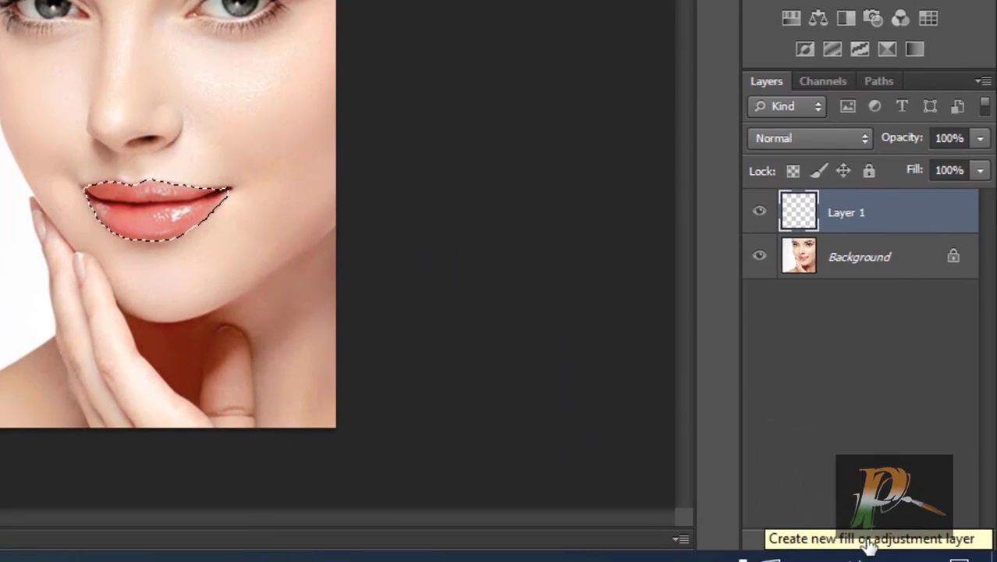
Add a Solid Color fill layer over the selected lips in hot pink, fe028a.
left_click(927, 552)
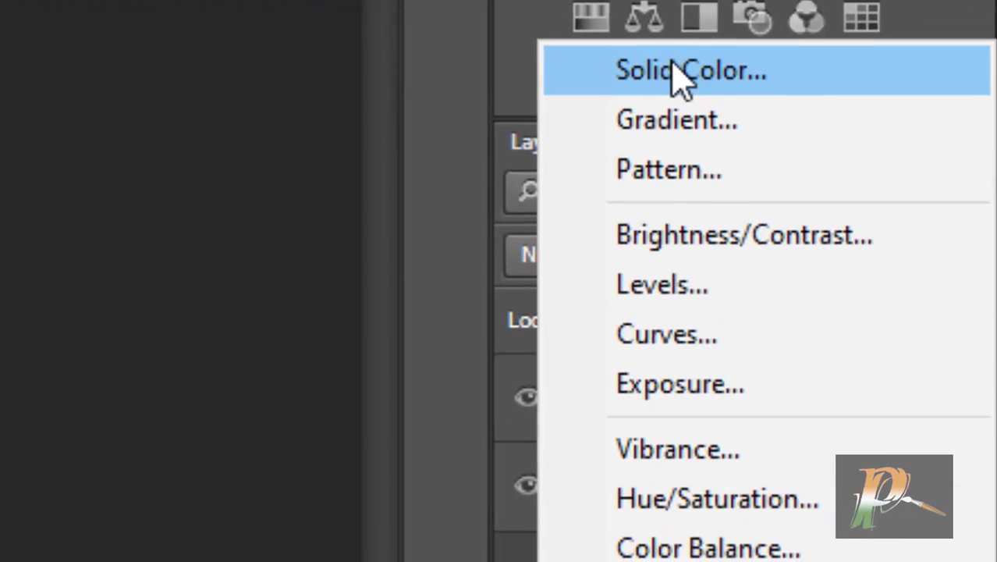
left_click(776, 54)
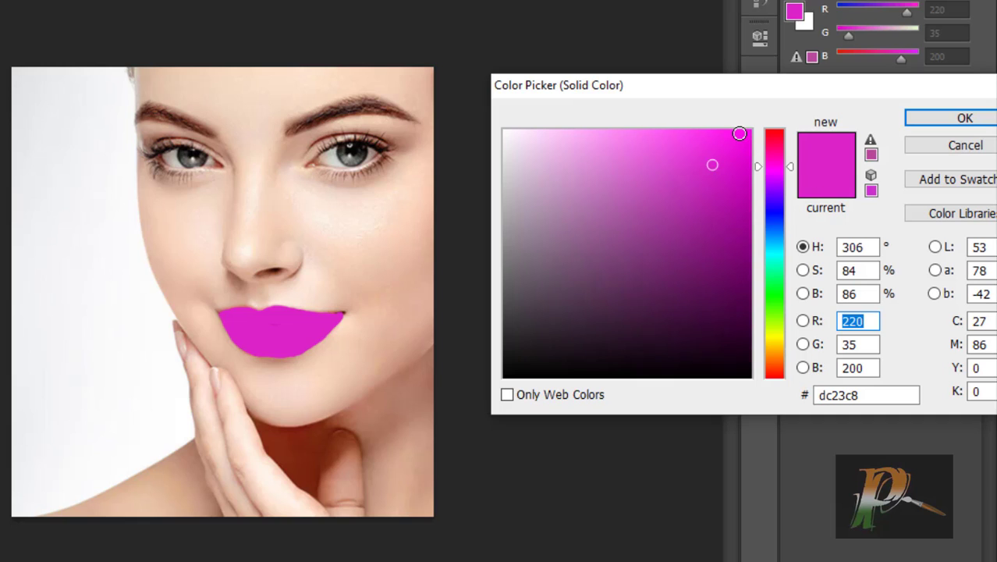
left_click_drag(739, 133, 749, 130)
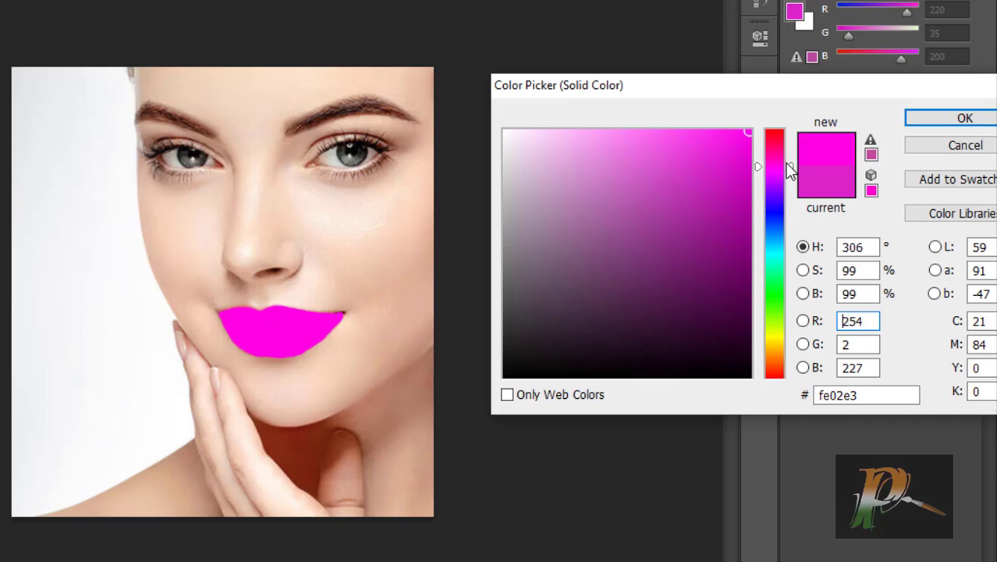
left_click_drag(787, 164, 788, 152)
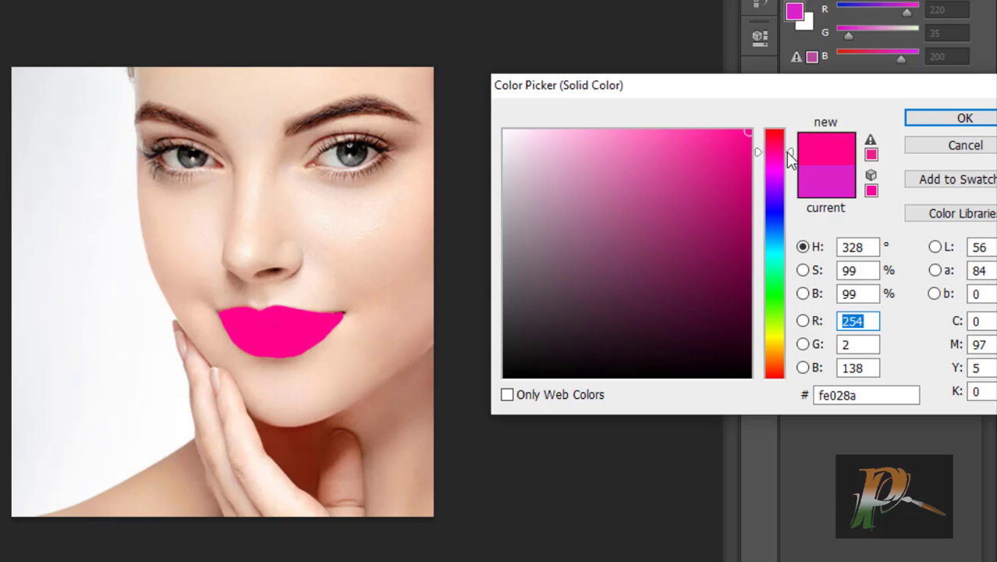
left_click(965, 118)
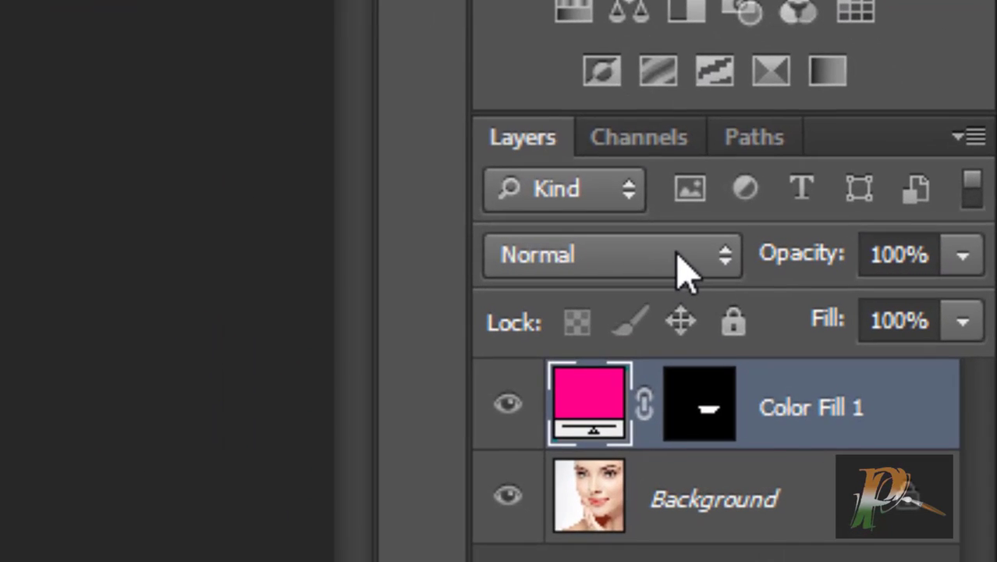
Set the lip color fill layer's blend mode to Soft Light and merge the visible layers.
left_click(712, 267)
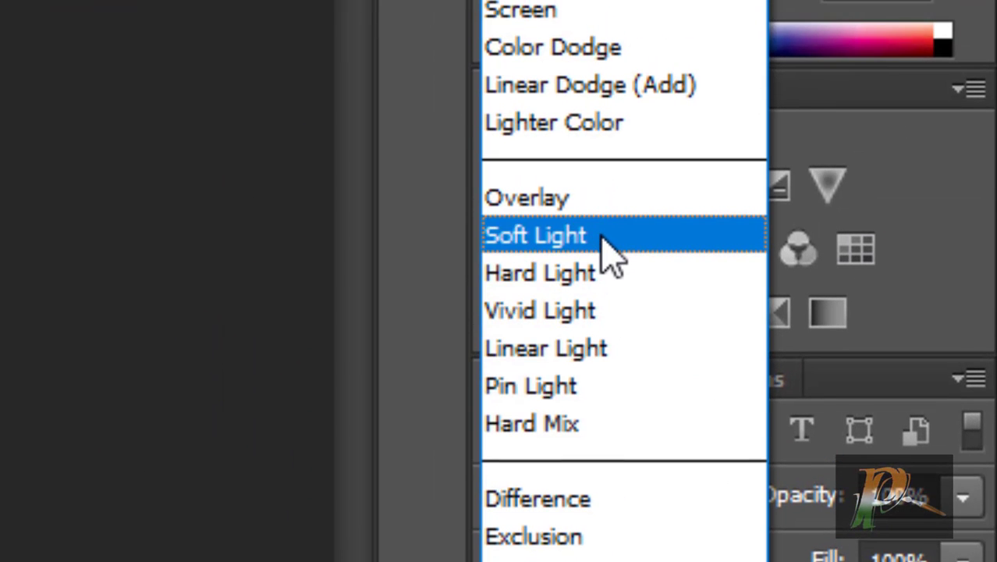
left_click(605, 237)
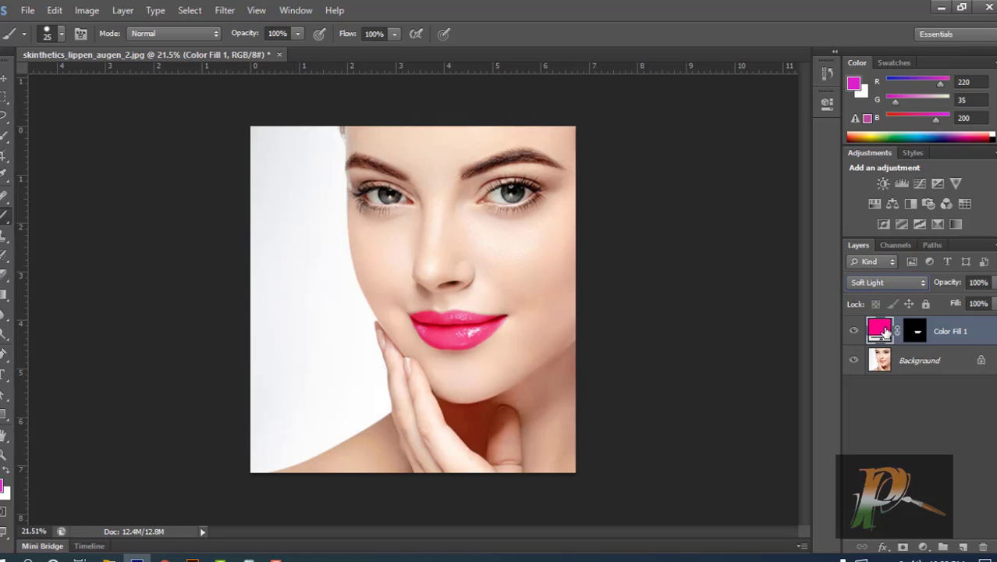
key("shift+ctrl+e")
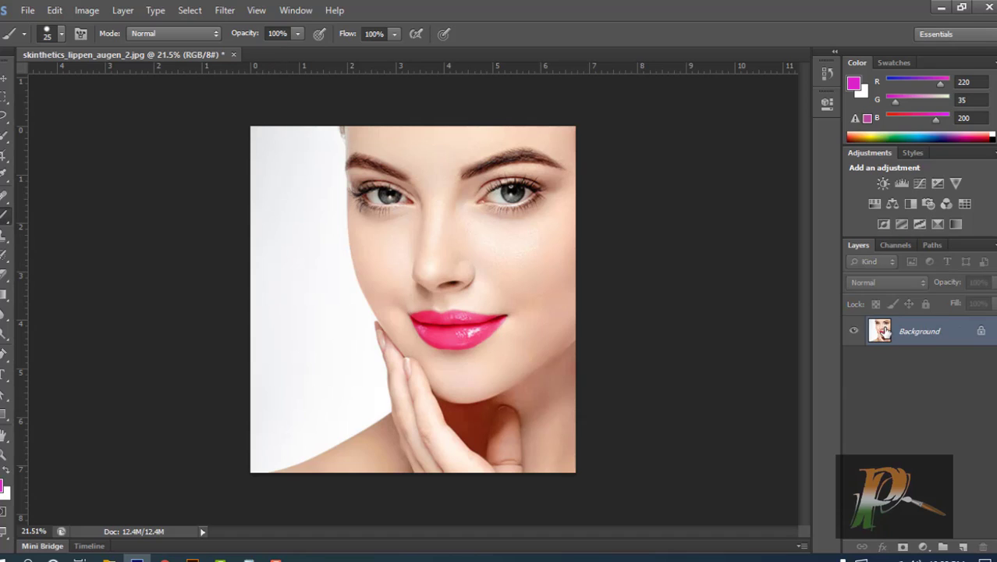